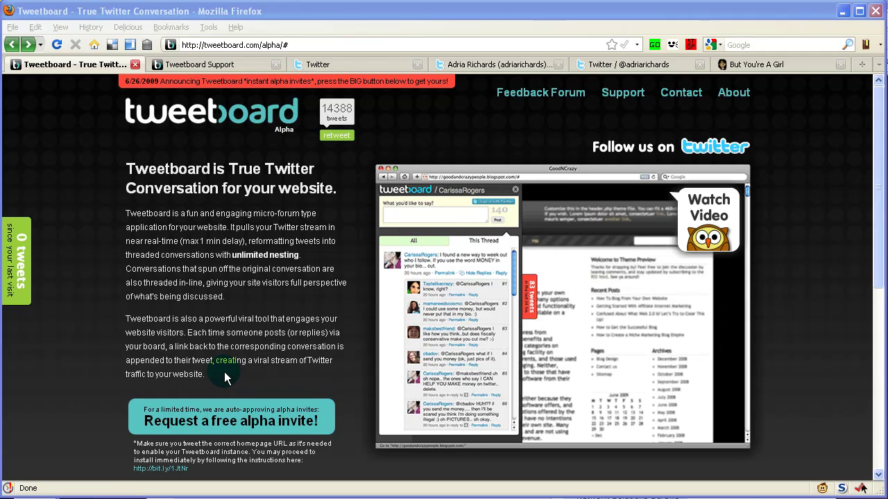
left_click(216, 410)
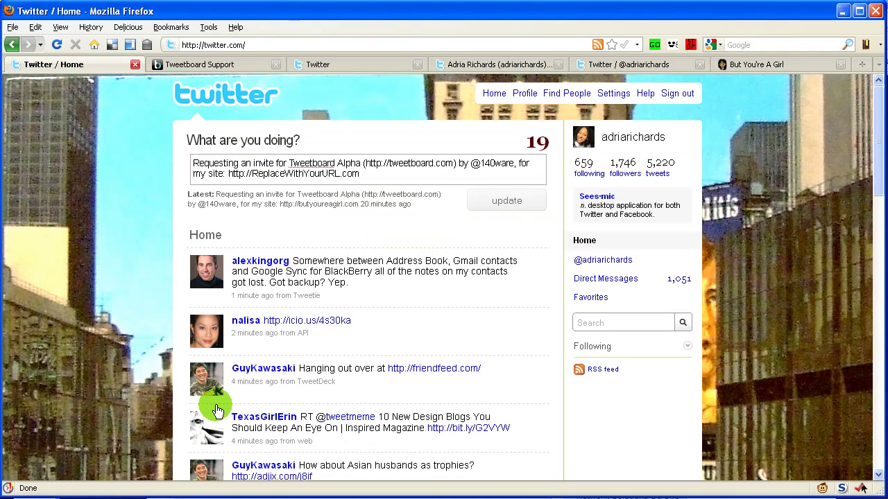
left_click_drag(340, 173, 254, 175)
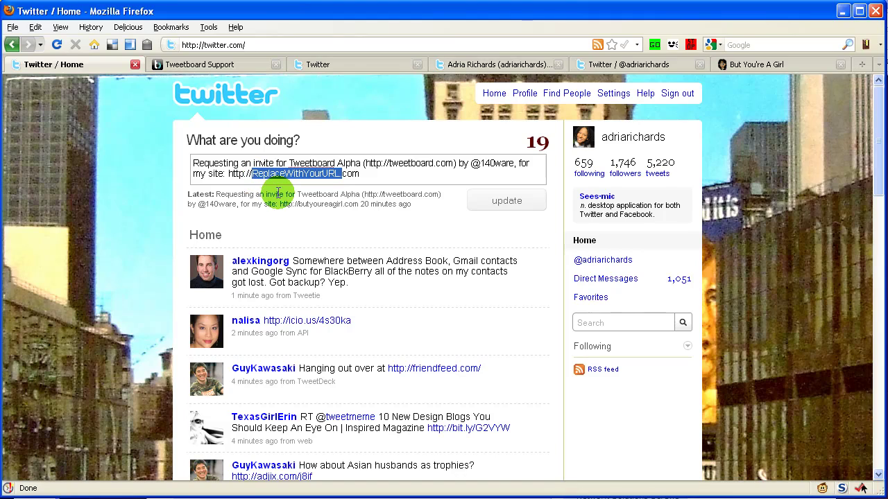
type("butyourea")
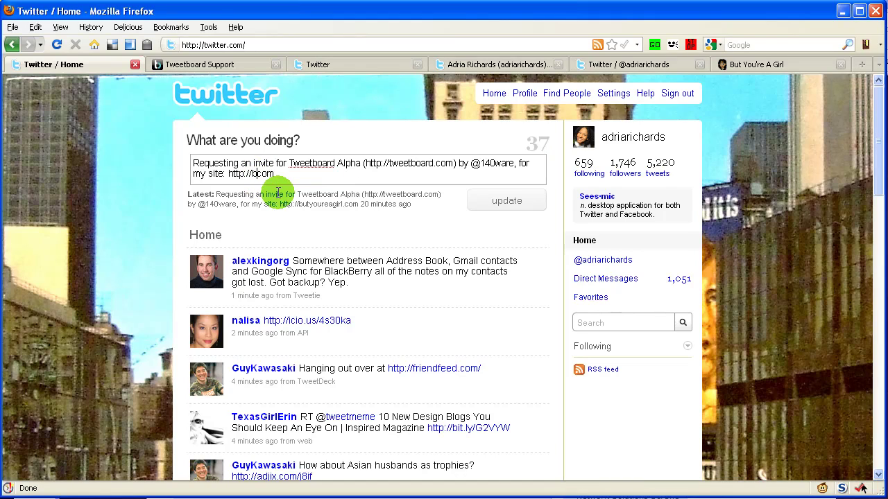
type("girl.")
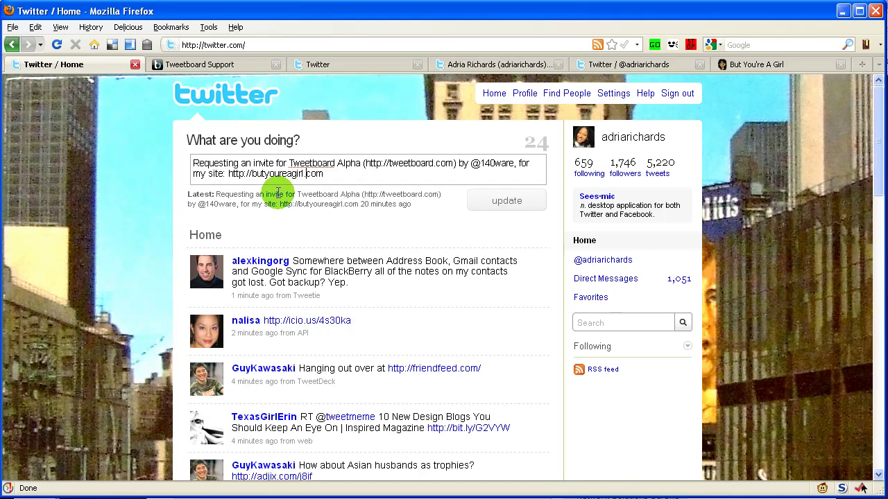
left_click(186, 97)
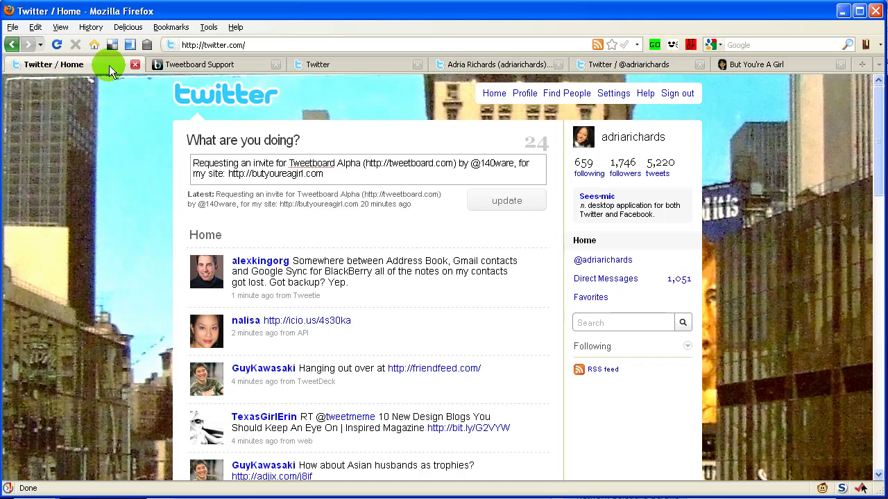
- Copy the whole Tweetboard script snippet from the Support installation page, then switch to FileZilla
left_click(9, 46)
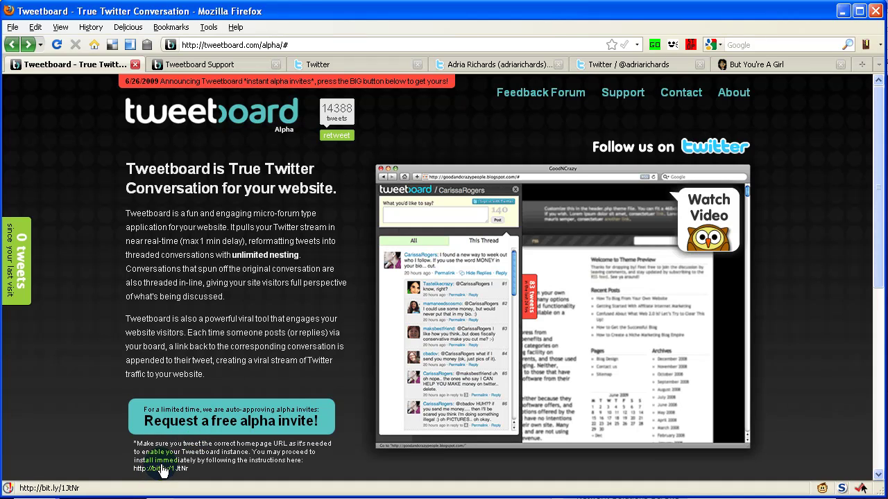
left_click(212, 65)
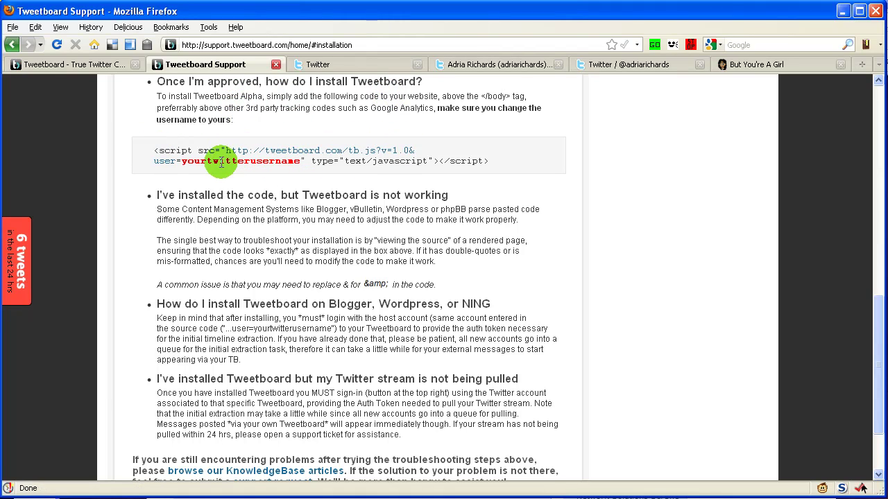
left_click_drag(181, 160, 298, 172)
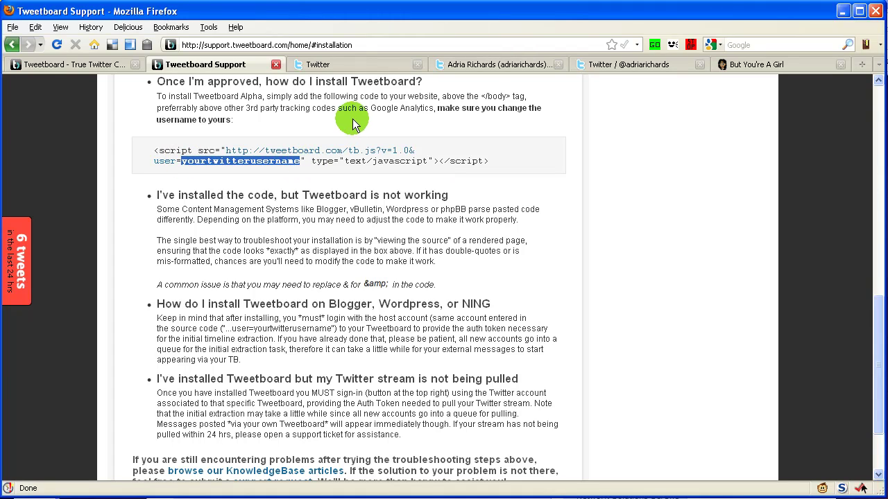
left_click(330, 112)
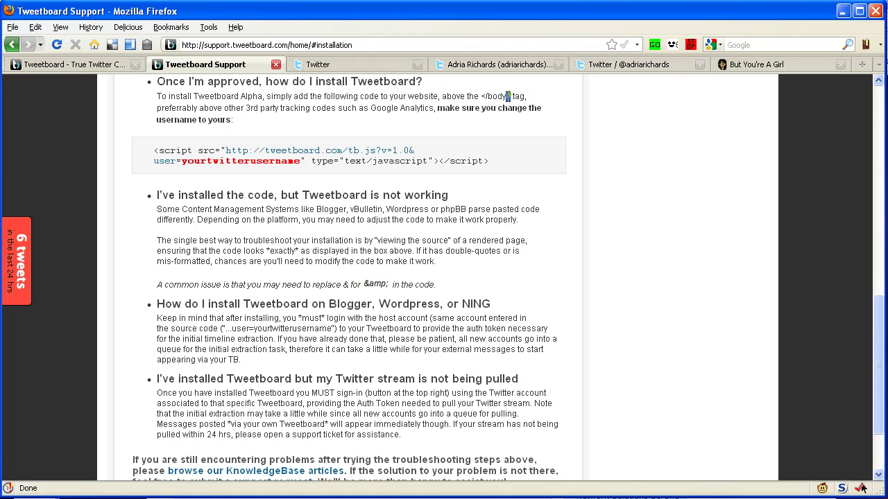
left_click_drag(510, 95, 481, 97)
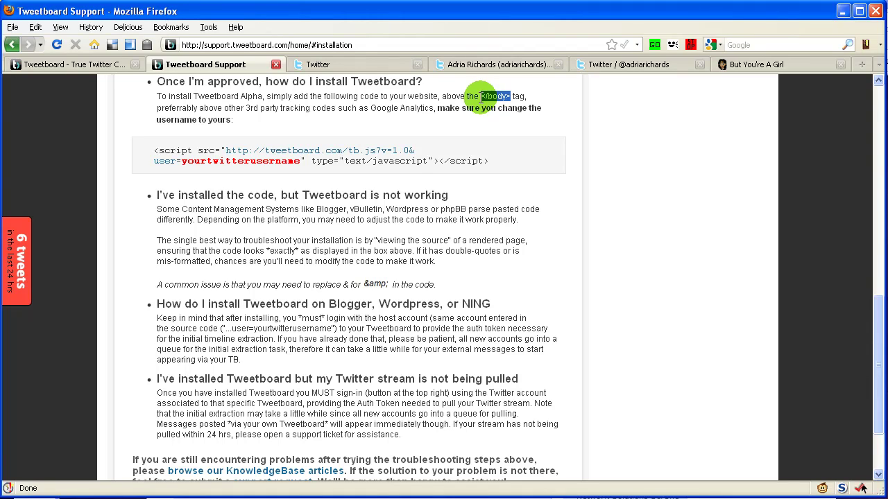
left_click_drag(489, 163, 164, 149)
right_click(172, 154)
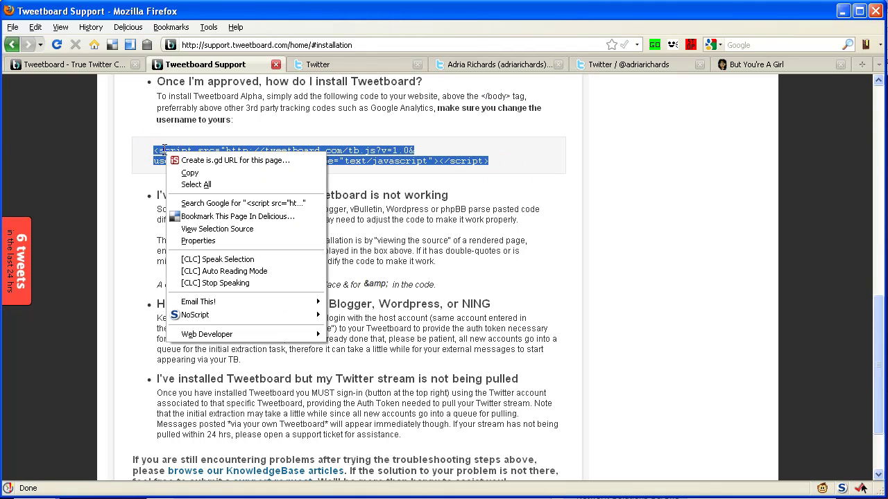
left_click(217, 176)
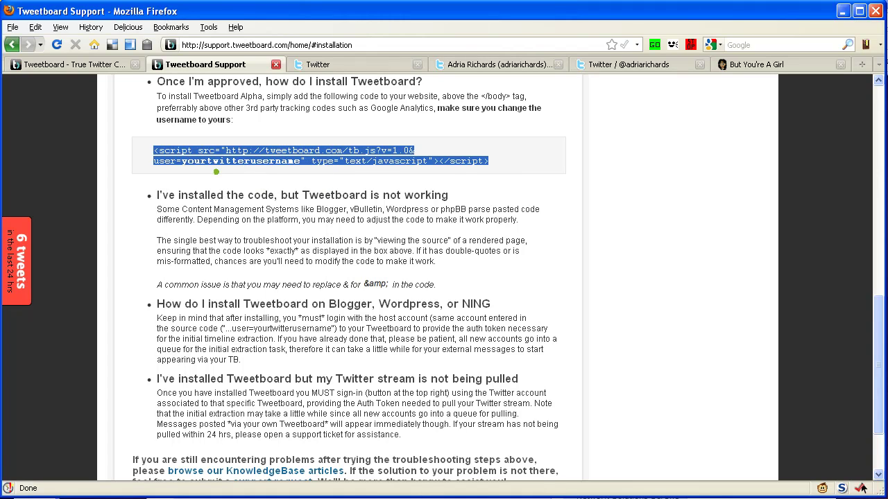
key("alt+Tab")
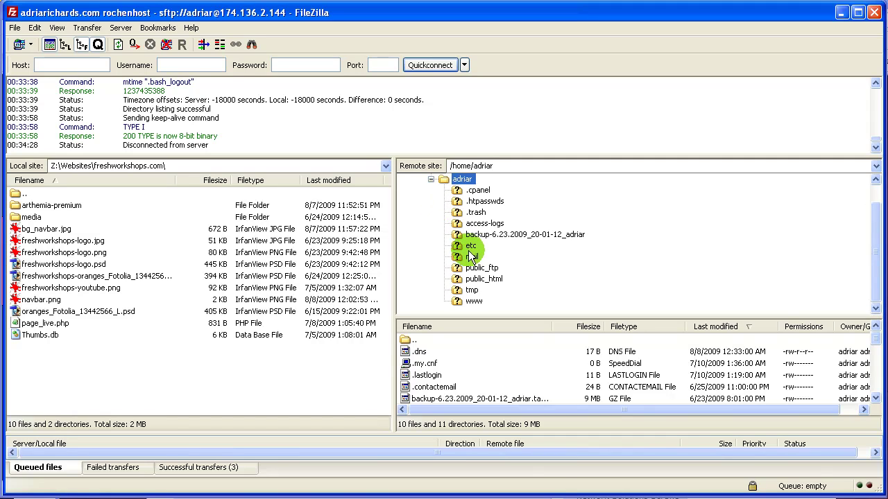
- Browse the remote tree to public_html/wp-content/themes/titan and enlarge the file list
left_click(480, 279)
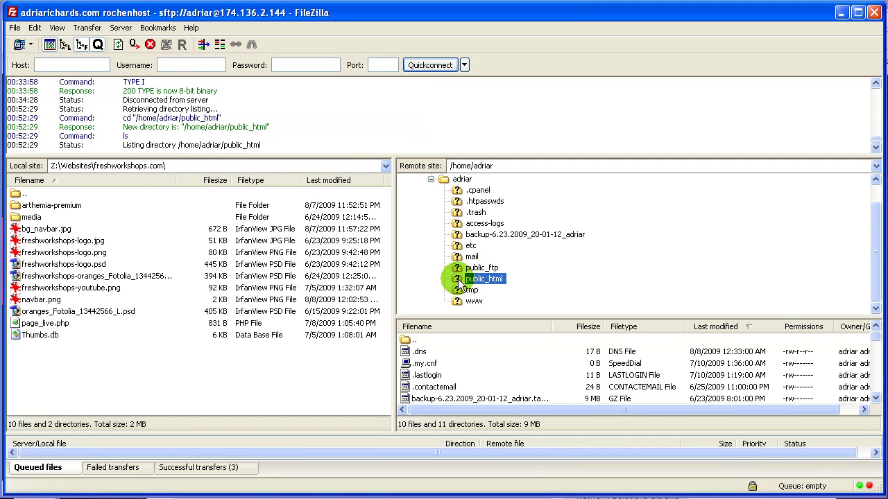
left_click(444, 279)
left_click(478, 290)
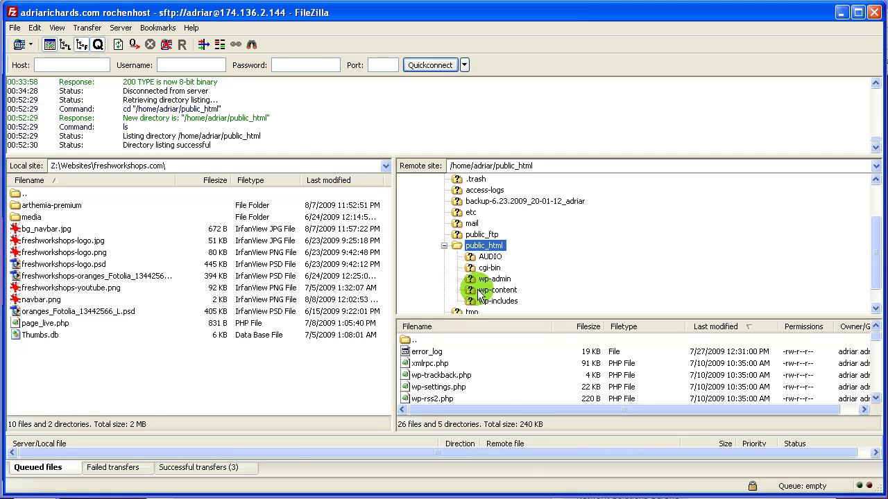
left_click(459, 292)
left_click(493, 269)
left_click(472, 267)
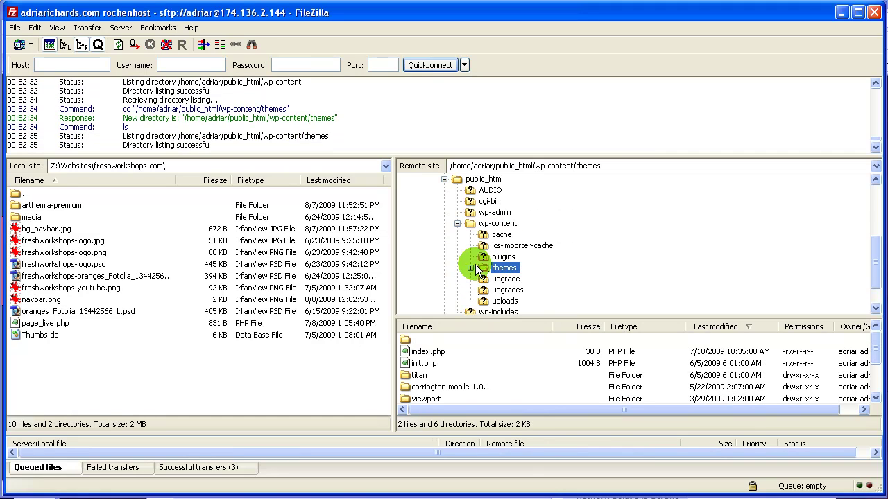
left_click(496, 278)
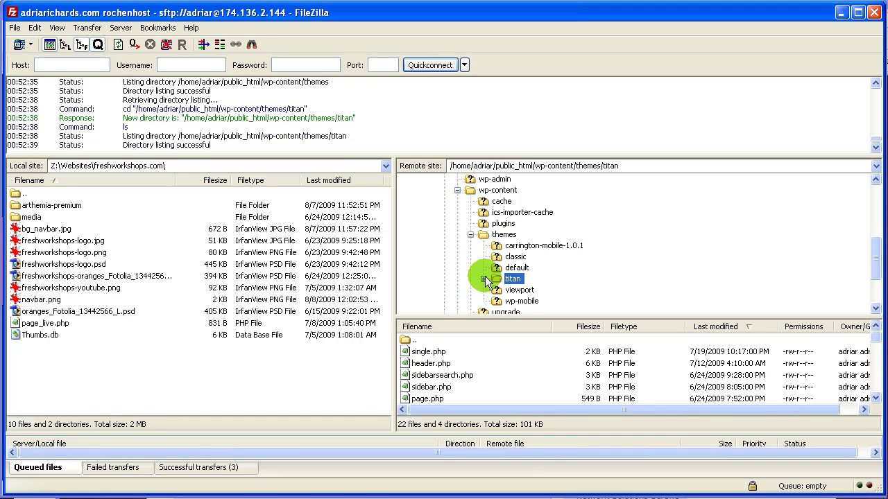
left_click(484, 279)
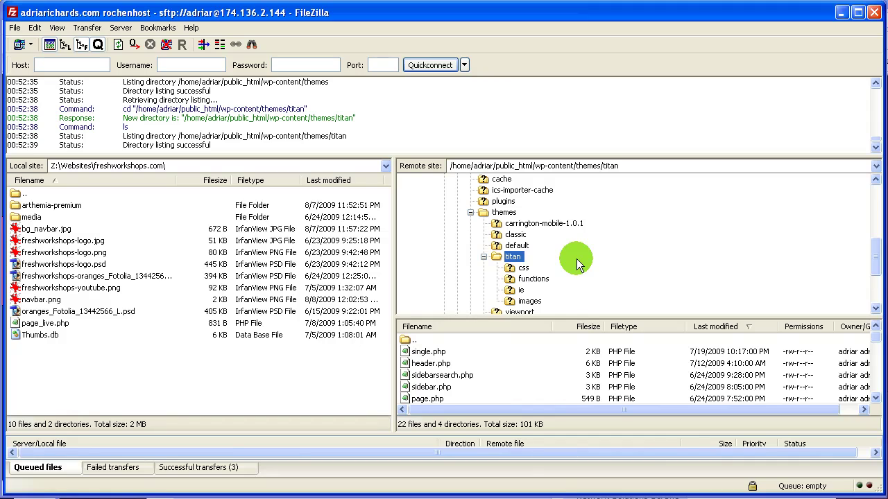
left_click_drag(567, 317, 578, 227)
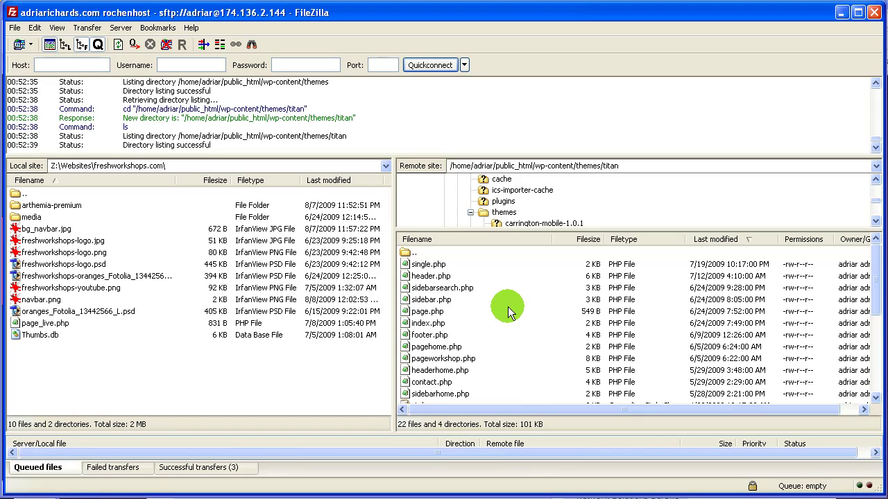
- Open the titan theme's footer.php with View/Edit
left_click(508, 310)
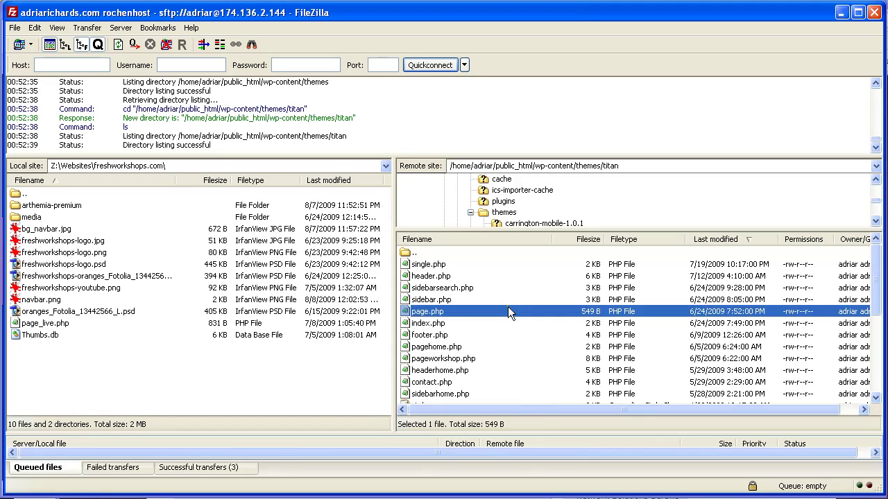
left_click(470, 337)
right_click(470, 338)
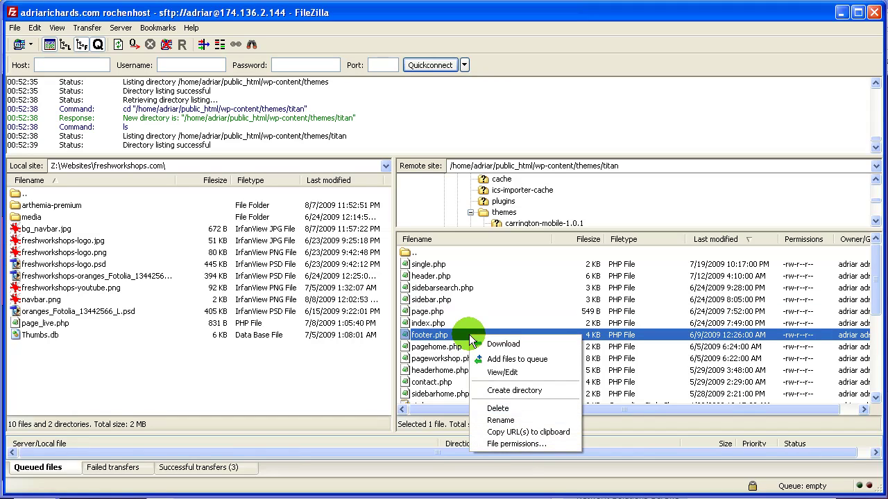
left_click(505, 372)
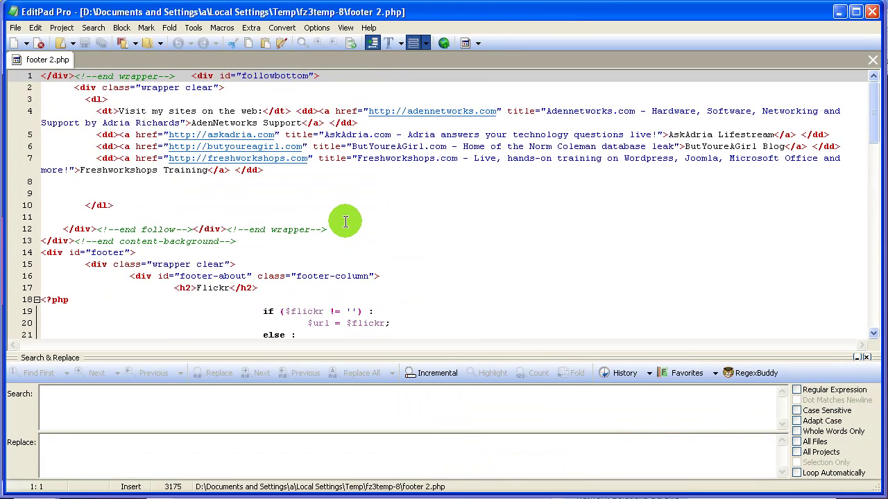
- Paste the Tweetboard script on a new line after line 80, before </body>
left_click(416, 182)
scroll(519, 182, "down", 10)
scroll(563, 213, "down", 10)
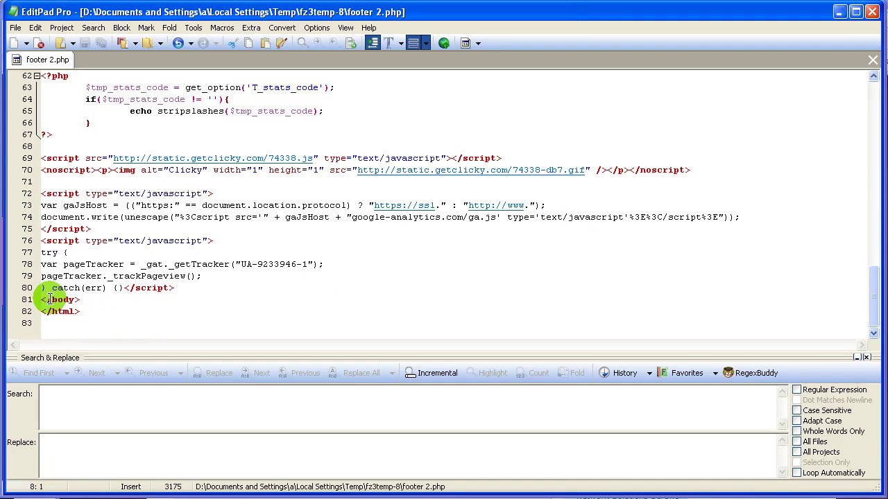
left_click_drag(43, 299, 99, 312)
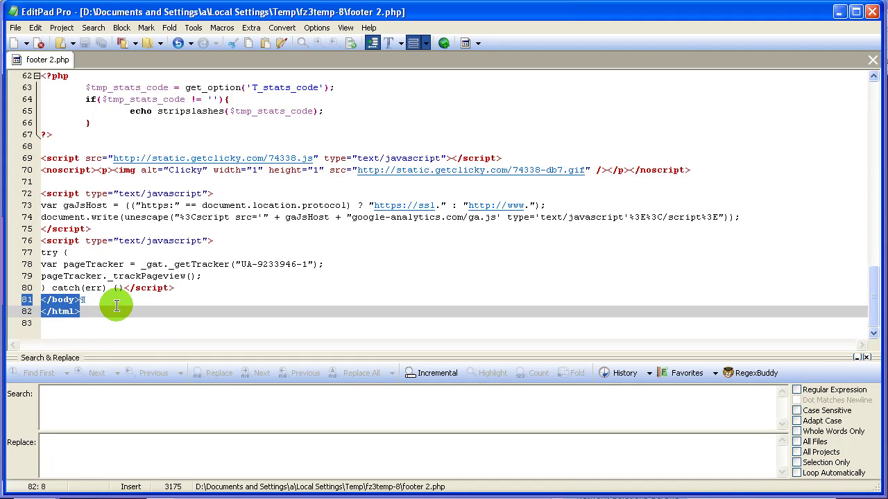
left_click(116, 306)
left_click(207, 287)
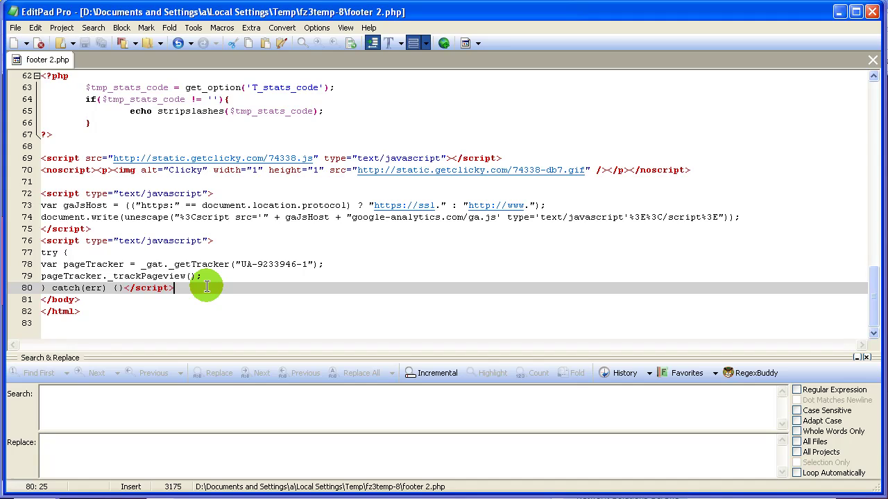
key("Return")
key("ctrl+v")
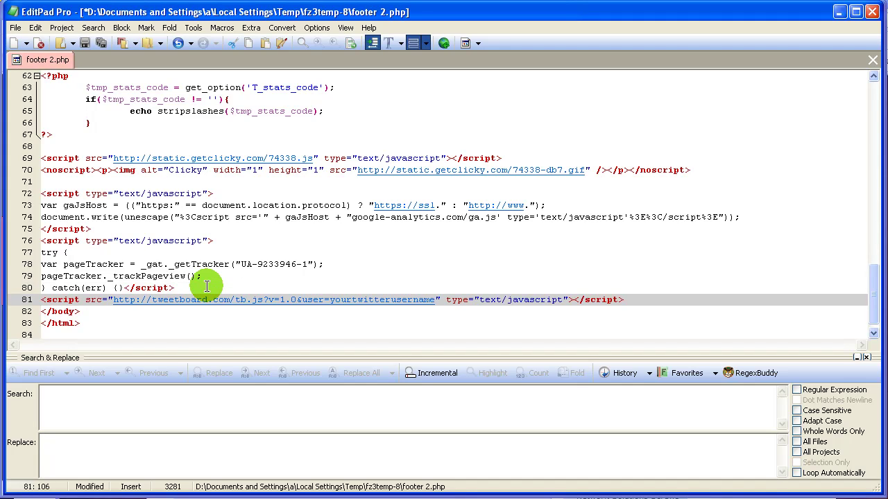
- Replace yourtwitterusername with the account's Twitter username and save the file
left_click(434, 301)
left_click_drag(434, 301, 356, 291)
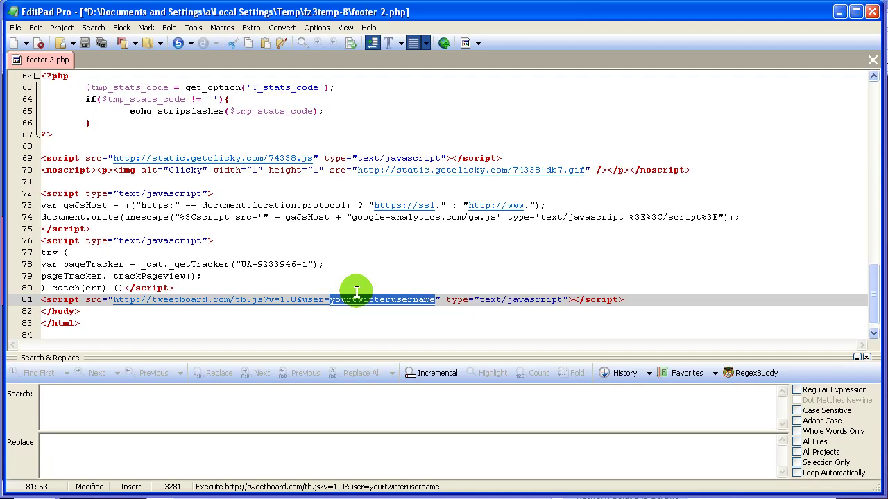
type("adriarichards")
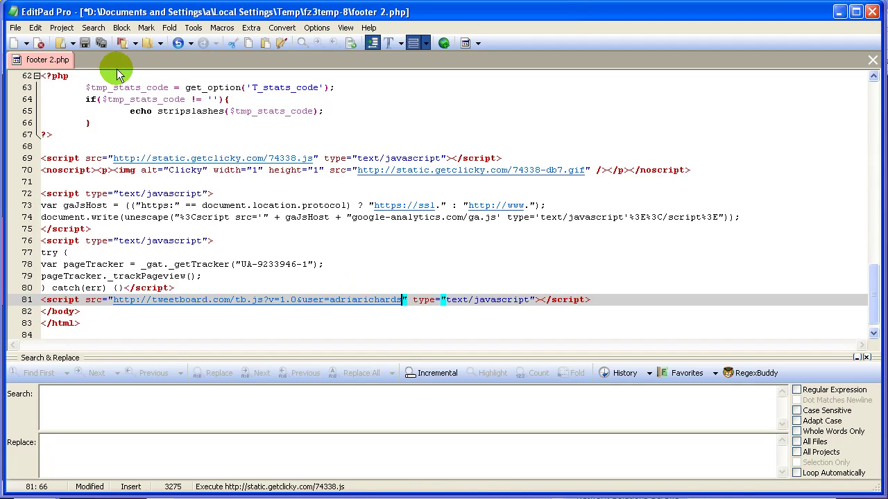
left_click(85, 43)
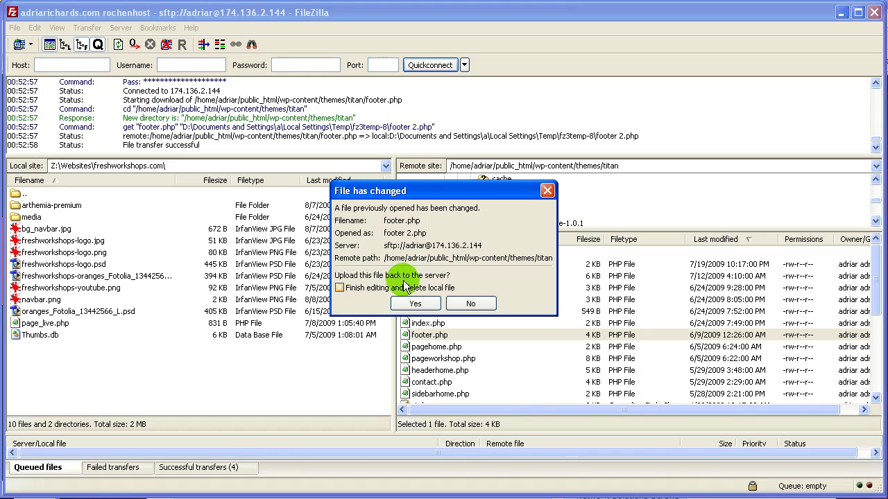
- Confirm uploading the changed footer.php to the server, then return to Firefox
left_click(404, 305)
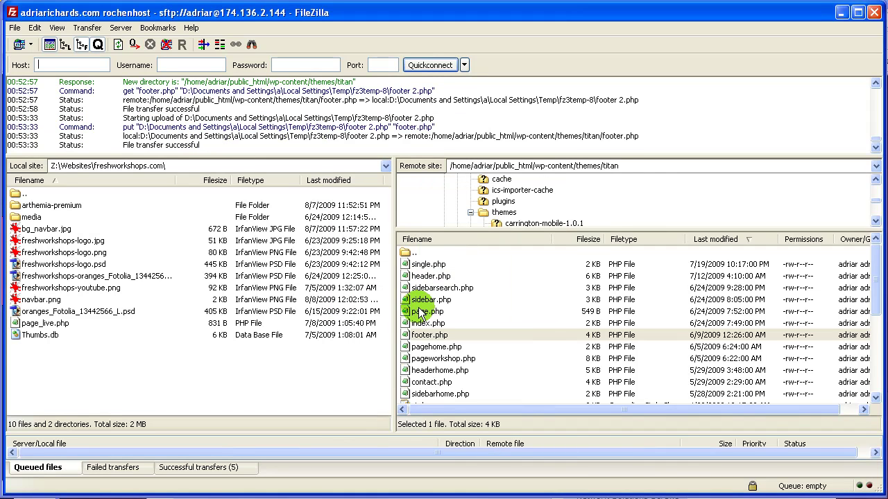
key("alt+Tab")
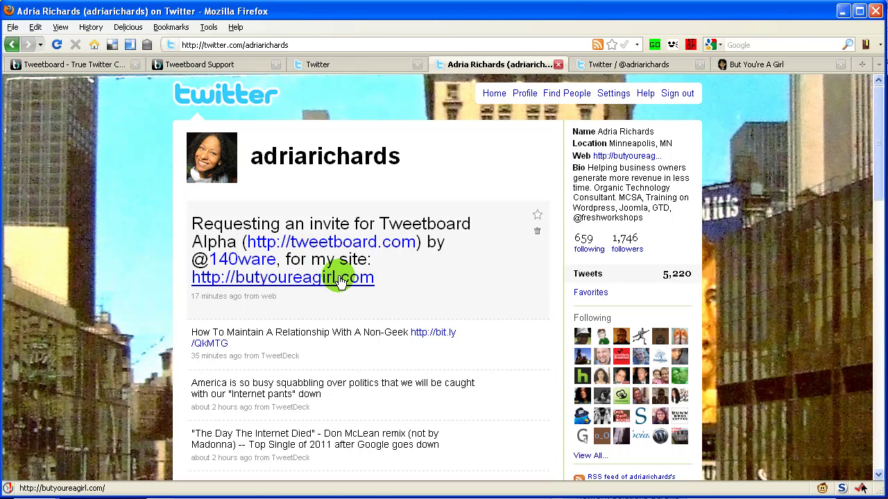
- Check Twitter mentions for the approved Tweetboard invite, then show the But You're A Girl blog
left_click(615, 64)
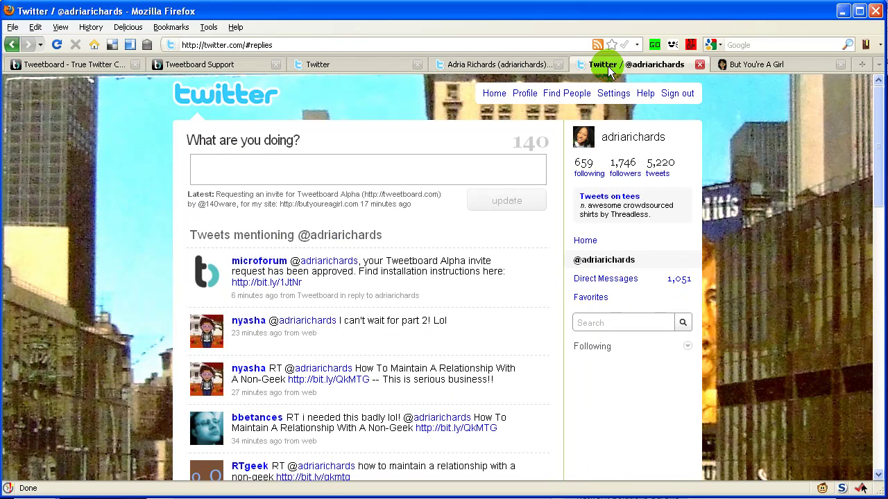
left_click(740, 66)
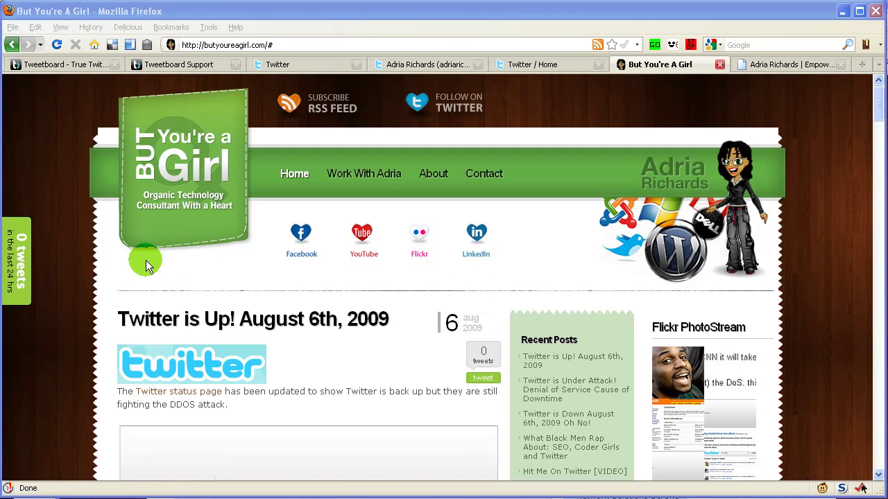
- Open the blog's 0 tweets Tweetboard panel and choose Sign in with Twitter
left_click(29, 276)
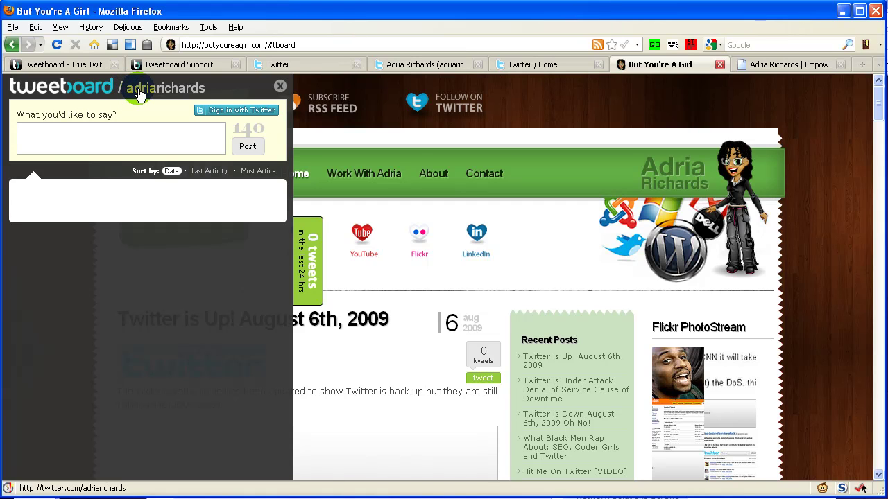
left_click(411, 68)
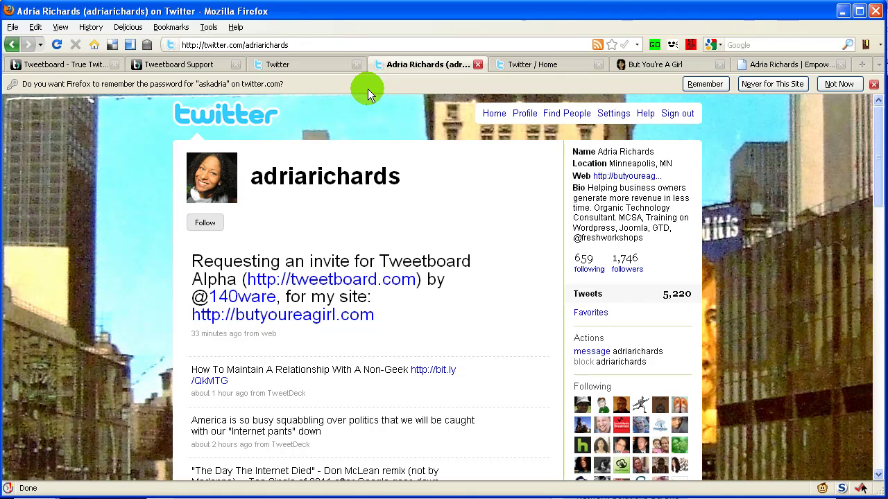
left_click(317, 64)
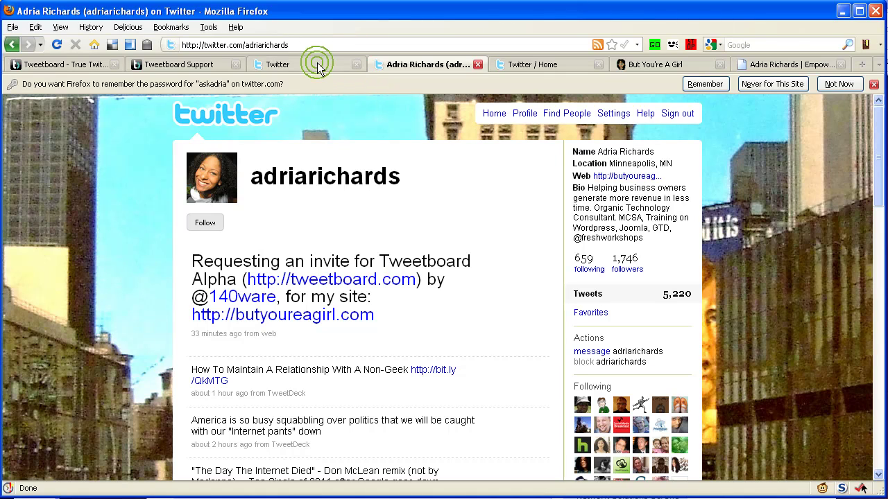
left_click(551, 64)
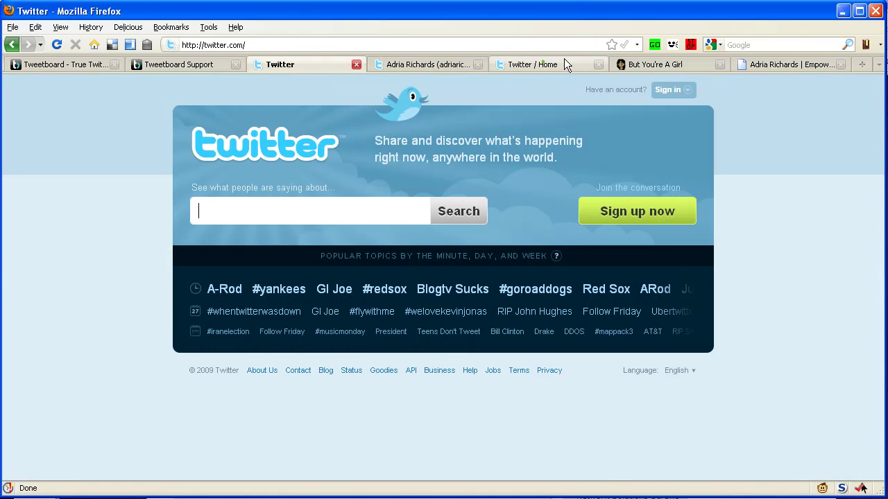
left_click(647, 64)
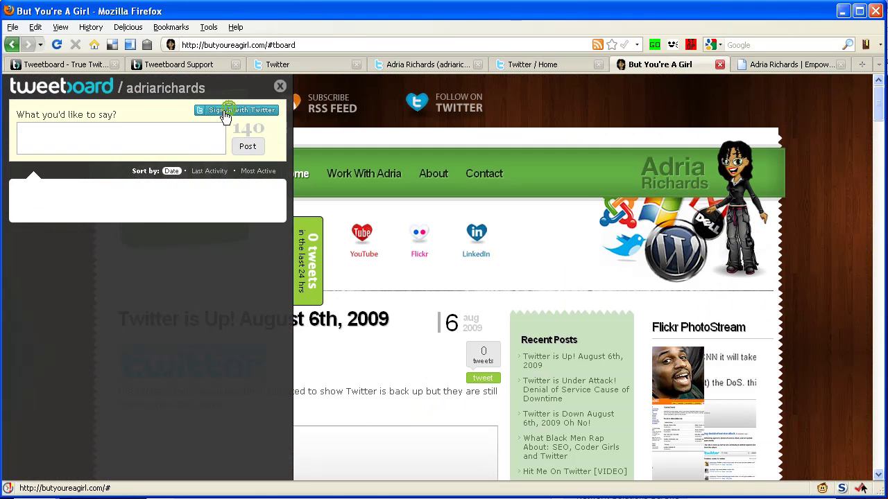
left_click(224, 117)
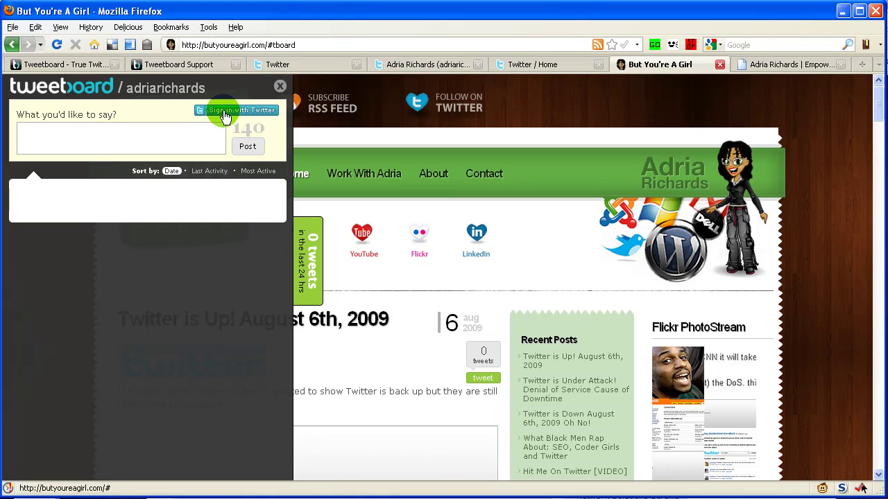
left_click(225, 118)
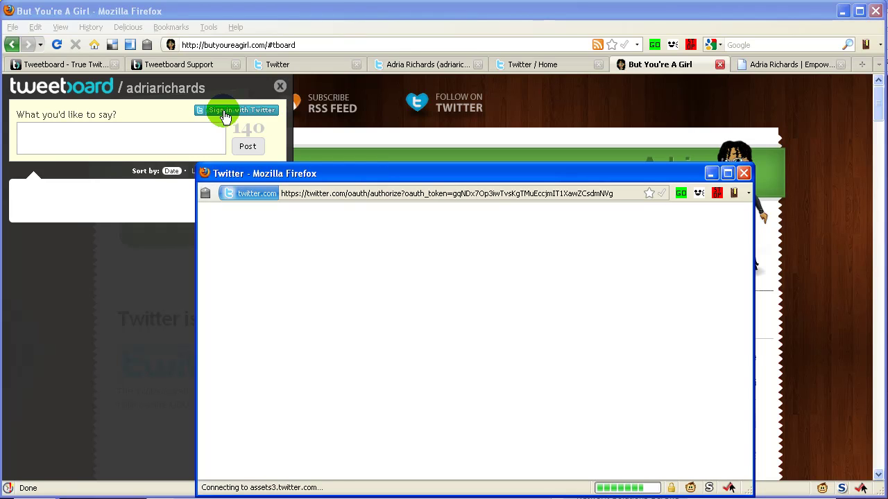
- Move the authorization window up and allow Tweetboard access to the Twitter account
left_click_drag(335, 174, 325, 91)
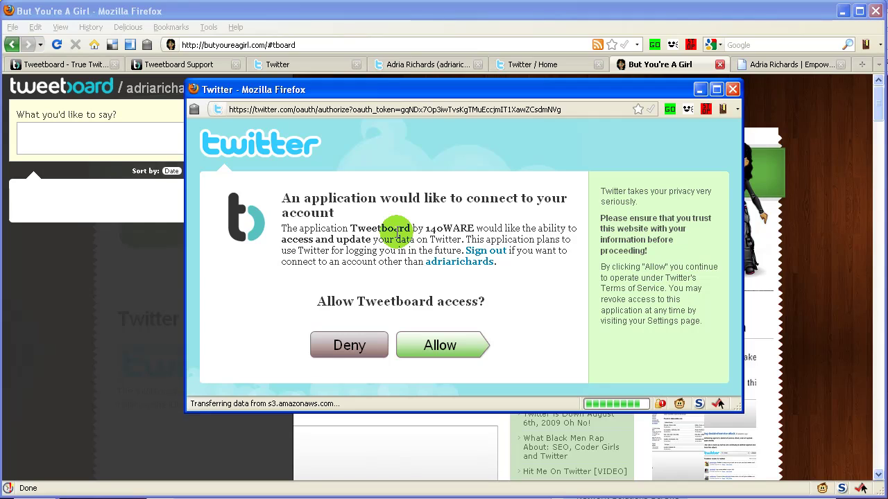
left_click(439, 345)
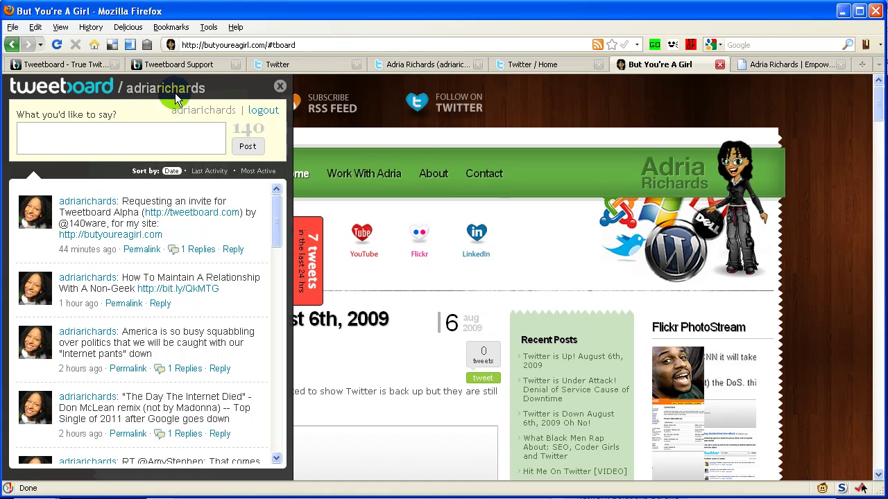
- Close the blog's Tweetboard panel with its X, leaving only the side tab
left_click(174, 67)
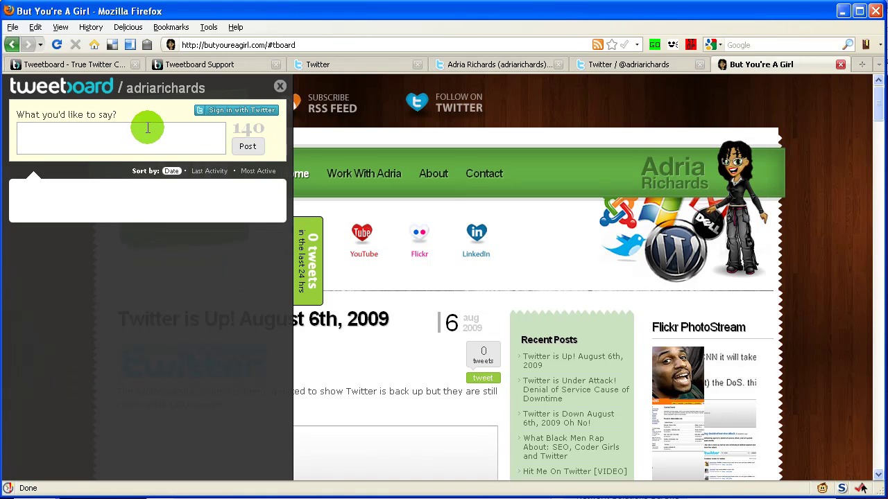
left_click(281, 86)
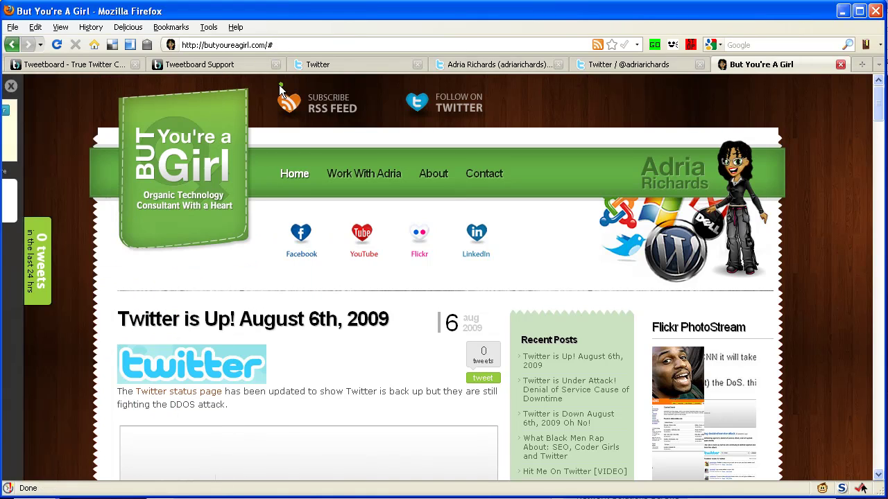
- Open the other website in a new tab, then open and close its Tweetboard panel
left_click(59, 122)
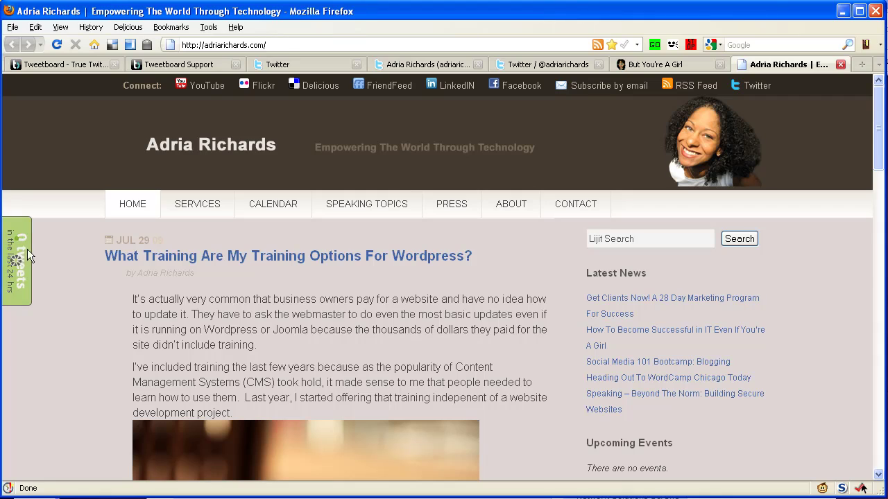
left_click(28, 295)
left_click(279, 86)
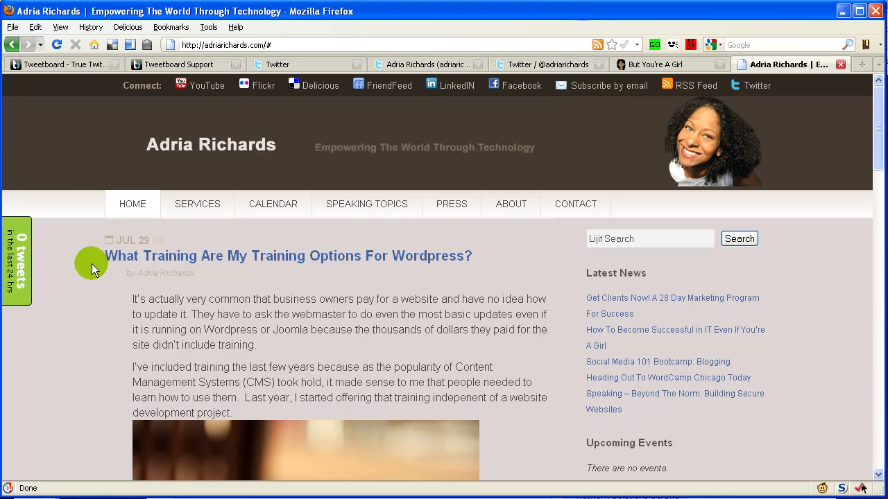
- Return to the Tweetboard alpha page's installation instructions
left_click(406, 68)
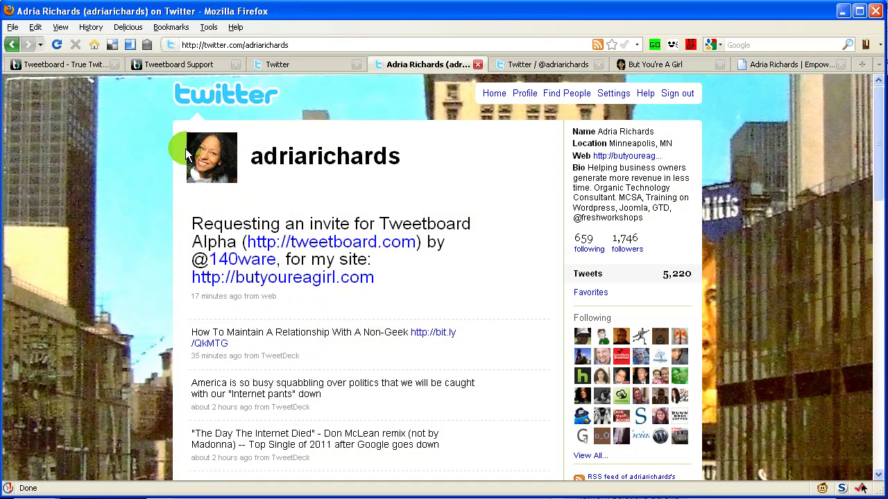
left_click(179, 64)
left_click(76, 65)
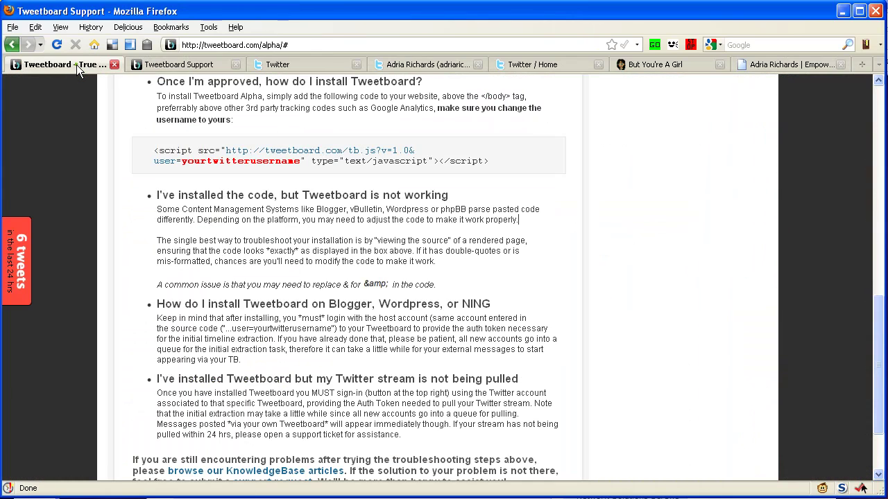